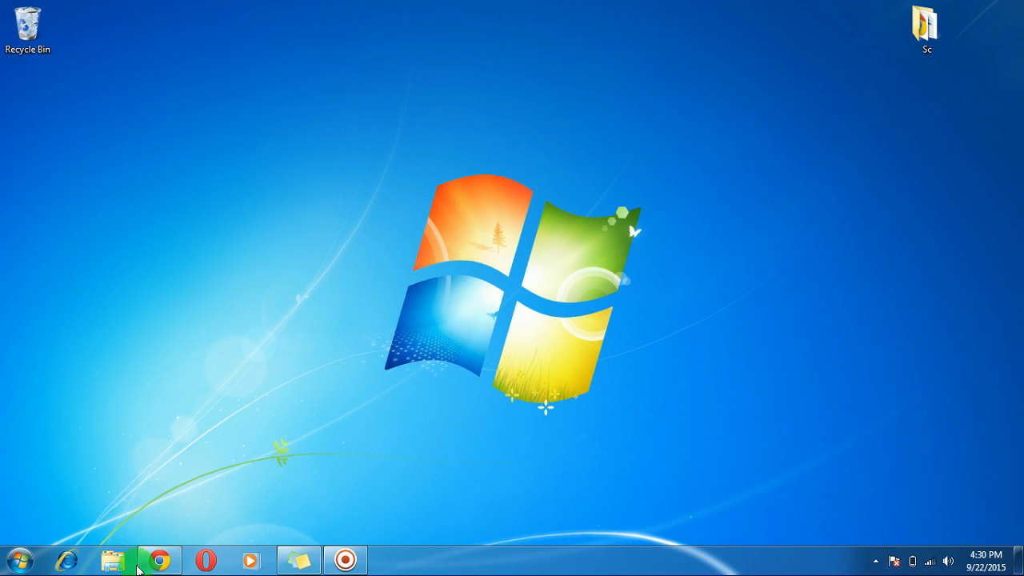
# - Launch Chrome and load youtube.com from the autocompleted address
pyautogui.click(159, 565)
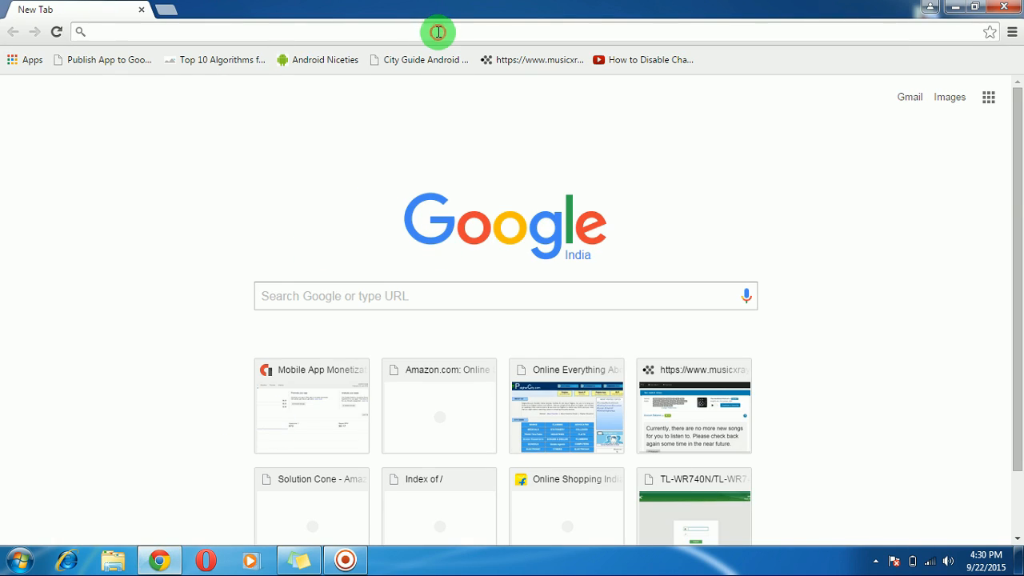
pyautogui.write('youtube.com')
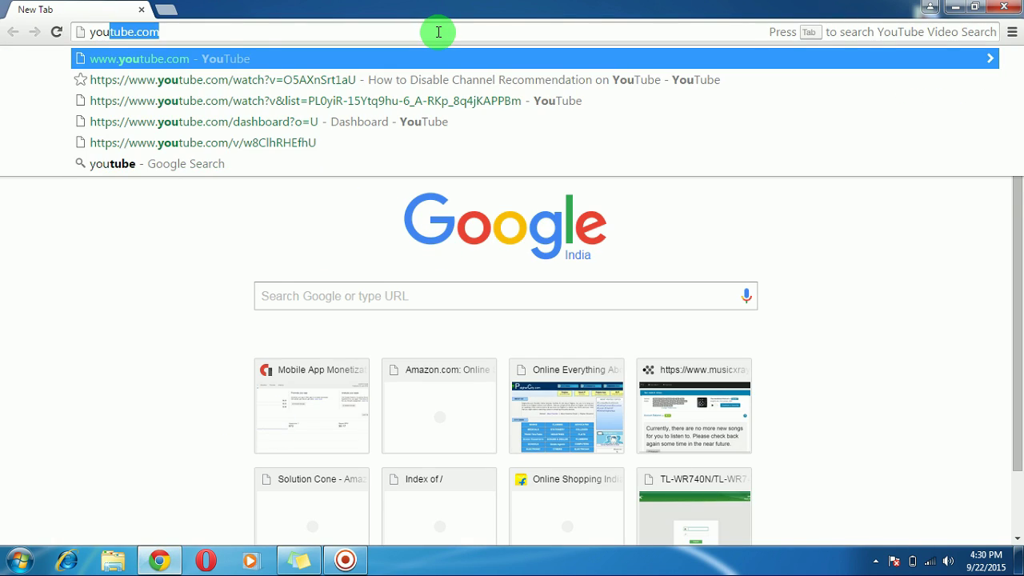
pyautogui.press('Return')
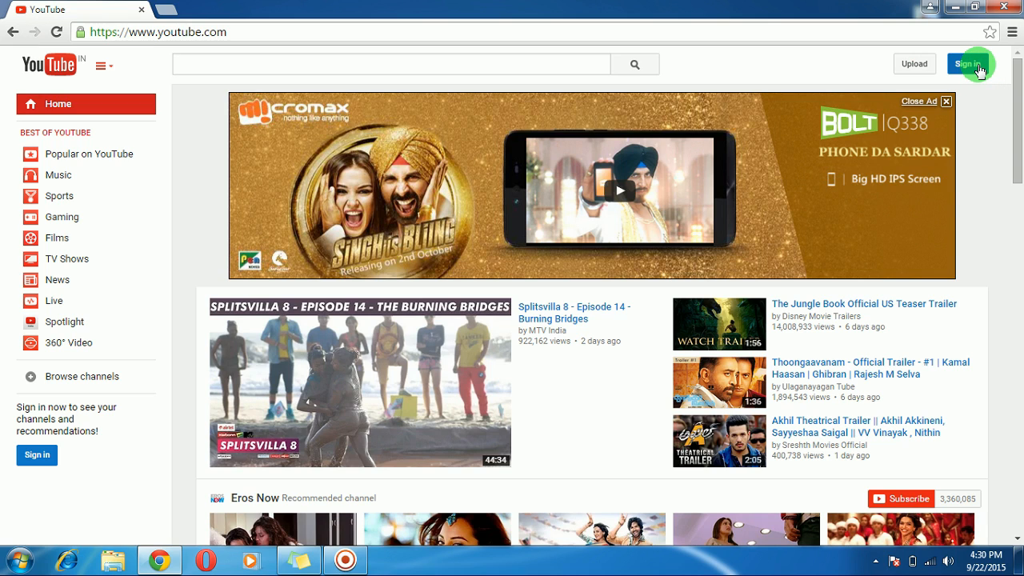
# - Sign in with the saved Google account and choose the channel to use YouTube as
pyautogui.click(978, 64)
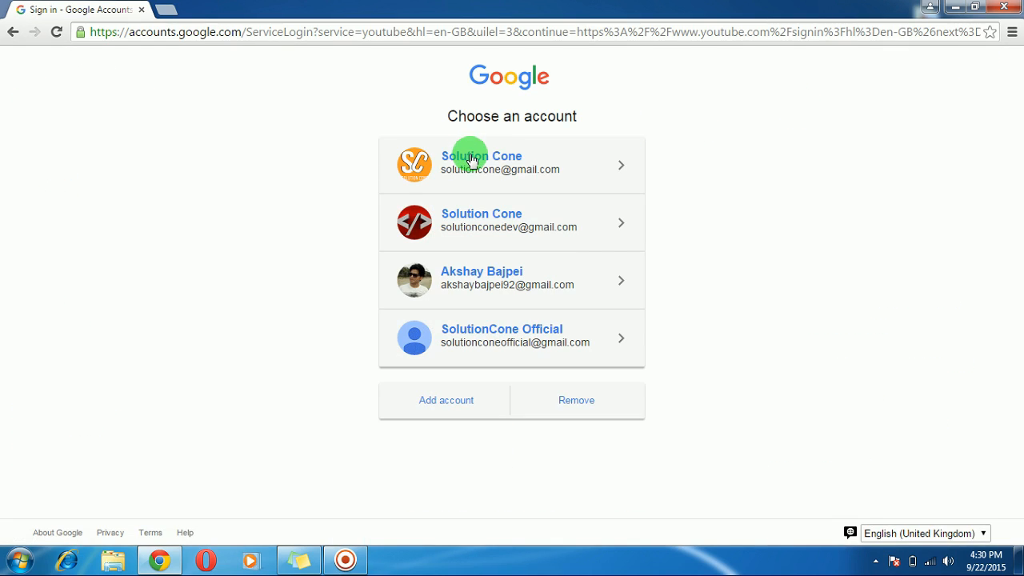
pyautogui.click(470, 159)
pyautogui.click(499, 395)
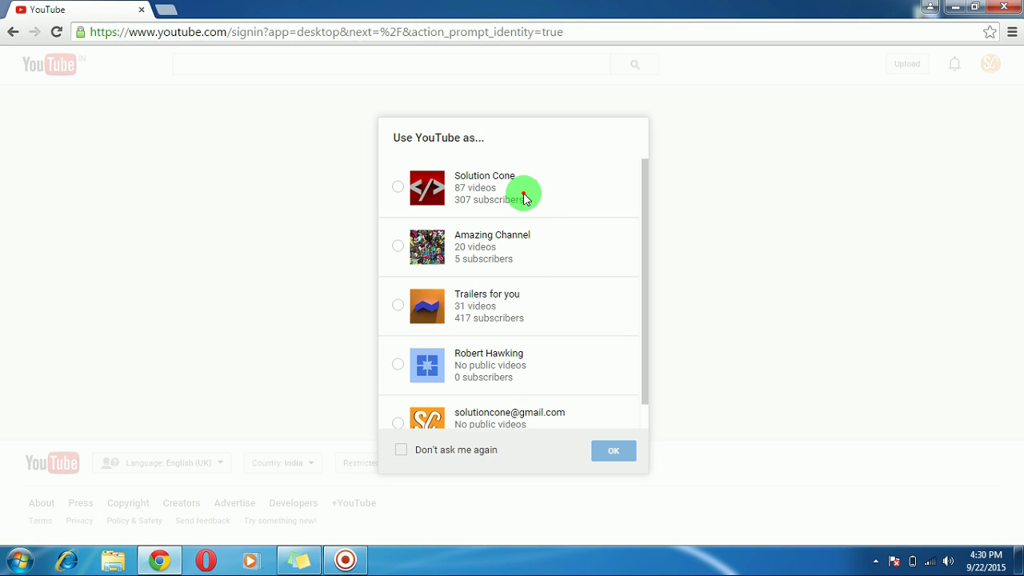
pyautogui.click(523, 192)
pyautogui.click(612, 453)
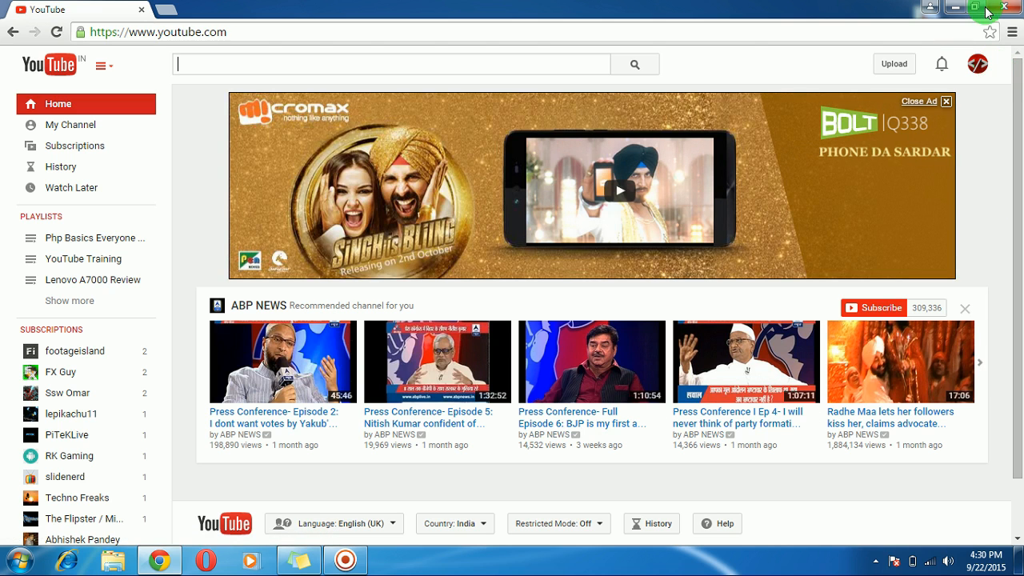
# - Reach the channel's Advanced settings in Creator Studio via the account menu's settings gear
pyautogui.click(980, 69)
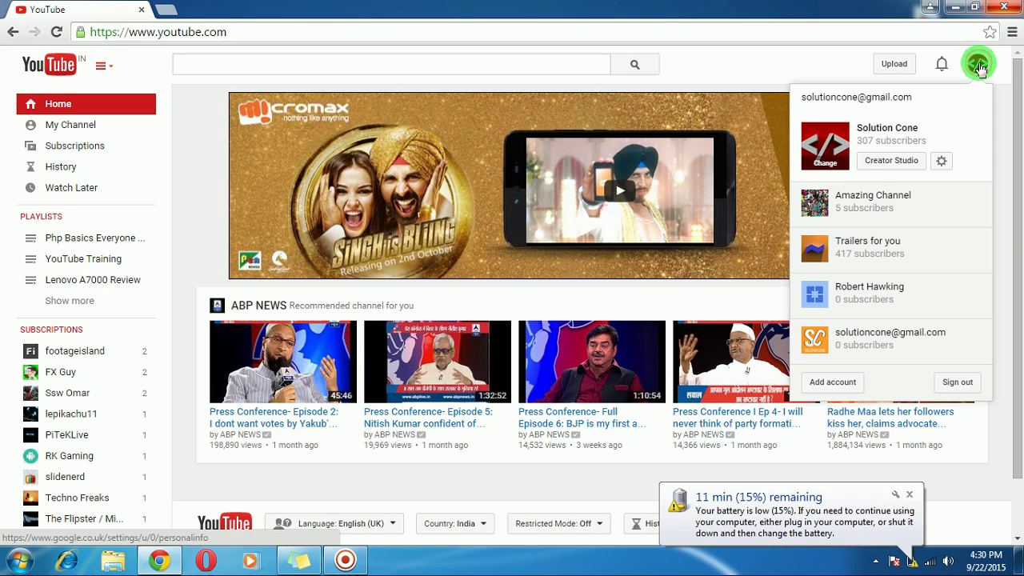
pyautogui.click(907, 494)
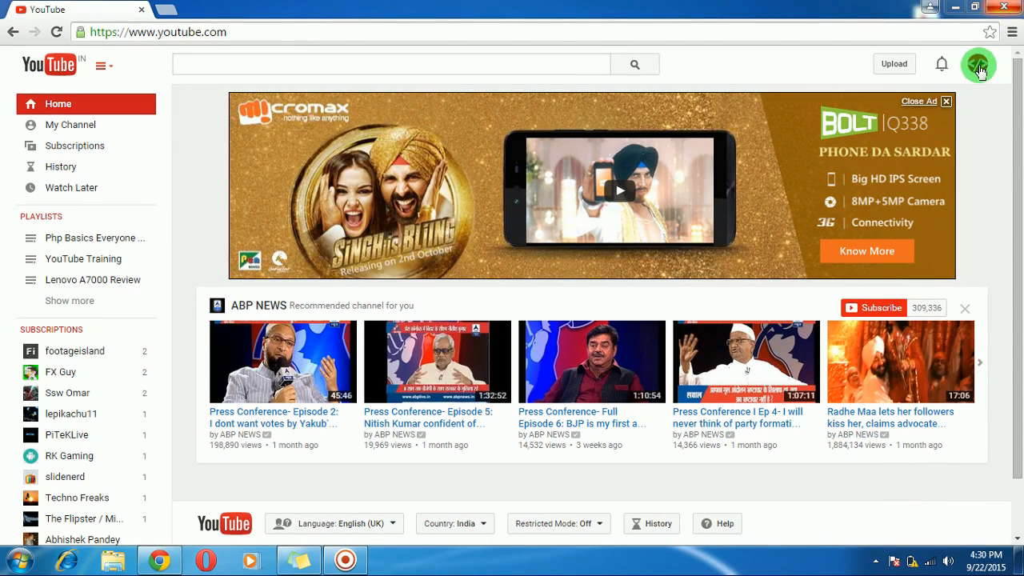
pyautogui.click(979, 69)
pyautogui.click(944, 163)
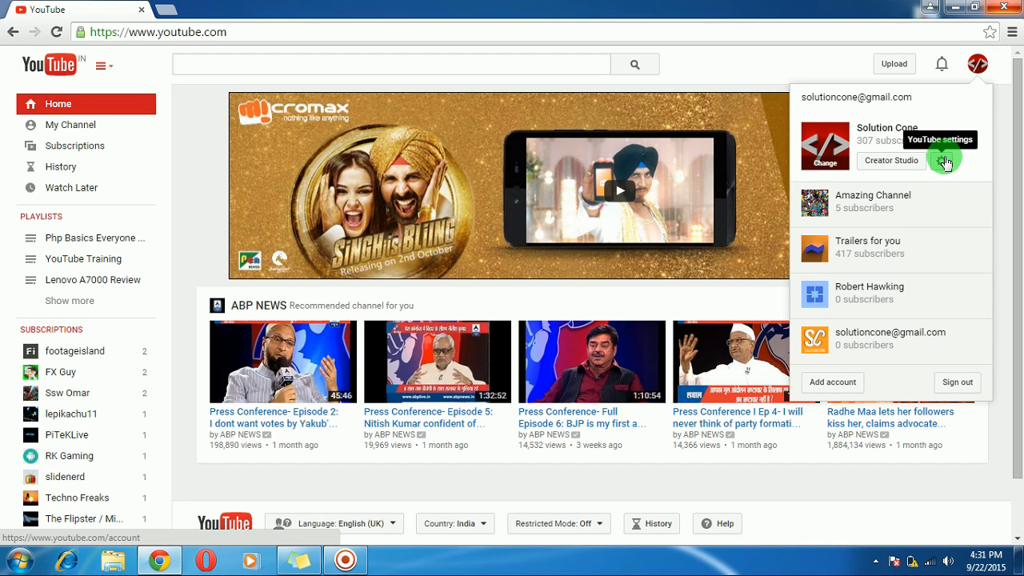
pyautogui.click(944, 163)
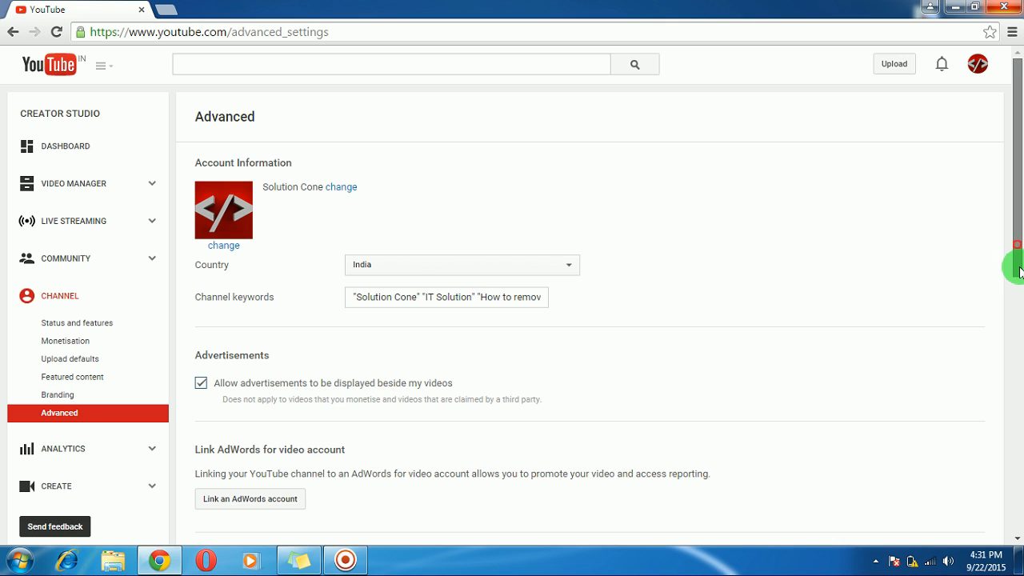
pyautogui.moveTo(1018, 249); pyautogui.dragTo(1018, 408)
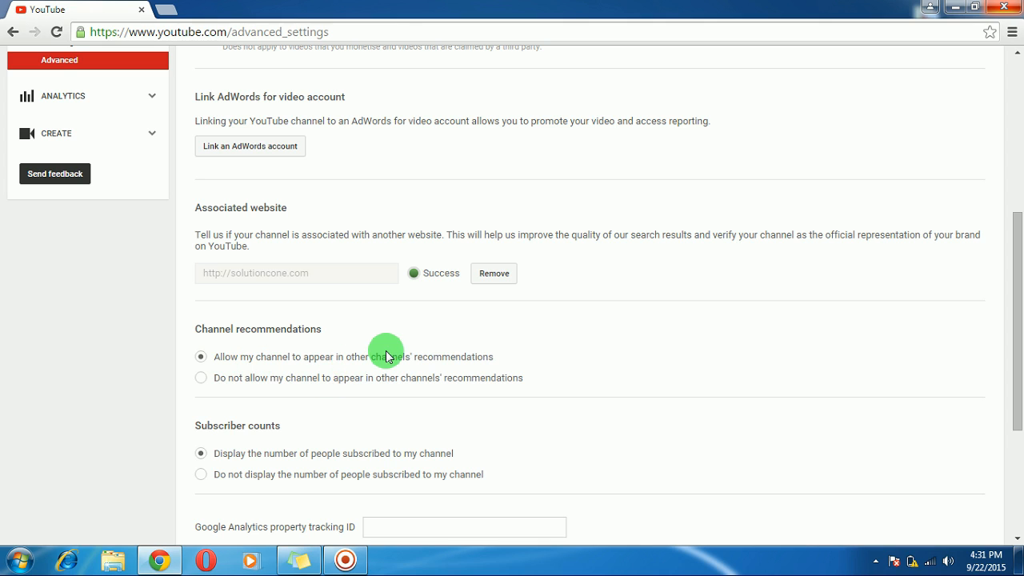
# - Select 'Do not allow my channel to appear in other channels' recommendations' and save
pyautogui.click(203, 379)
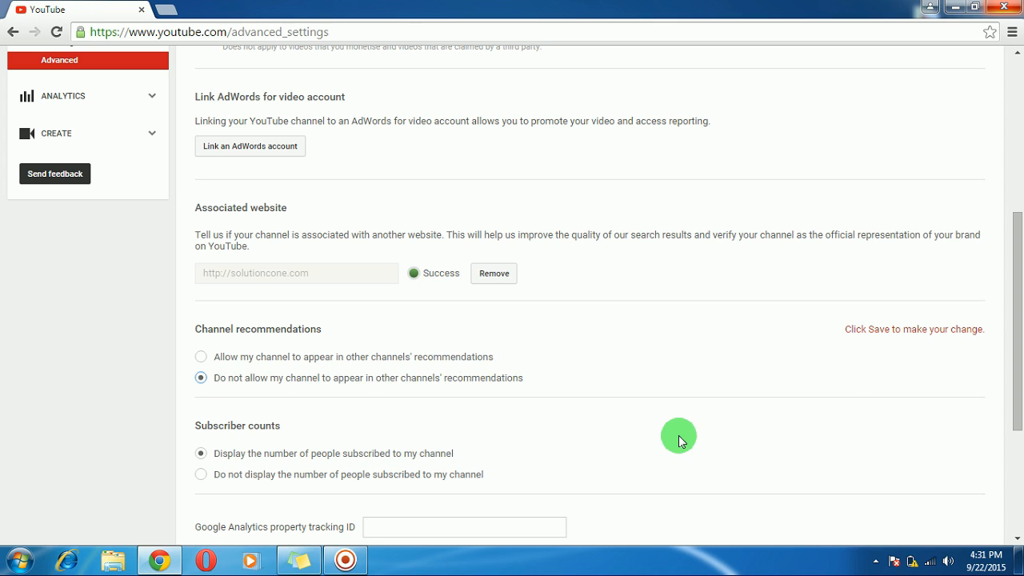
pyautogui.moveTo(1020, 345); pyautogui.dragTo(1014, 469)
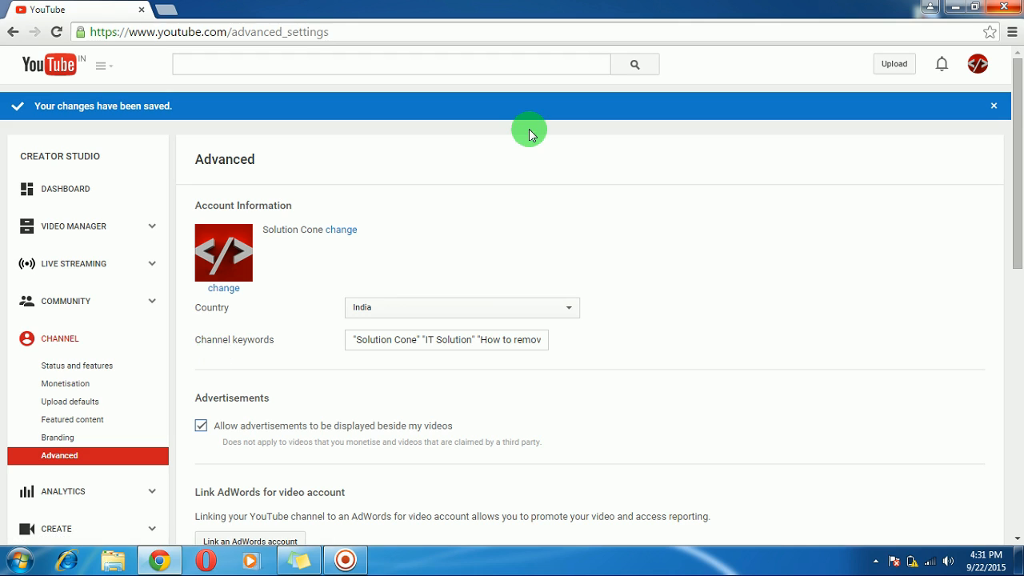
# - Reload the Advanced settings page to confirm the saved change persists
pyautogui.click(59, 37)
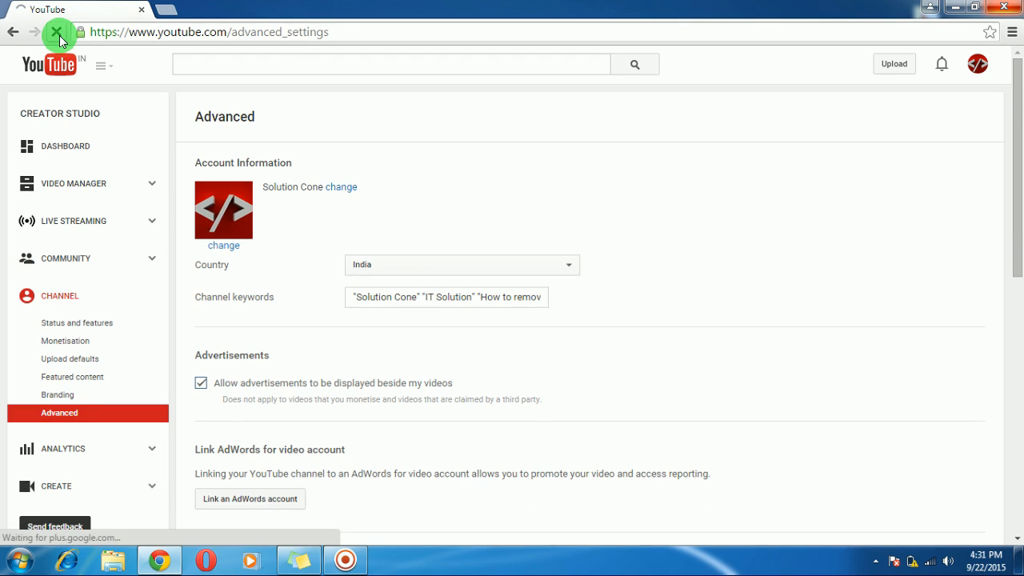